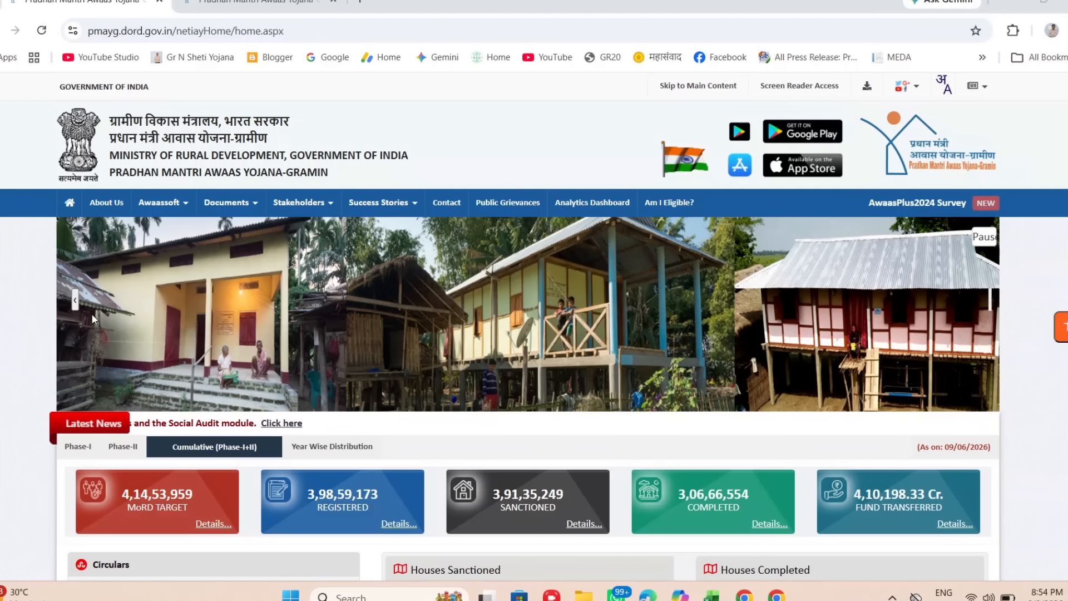
# Open the FTO transaction summary from the E-FMS section of the Awaassoft PMAY-G reports.
pyautogui.moveTo(167, 206)
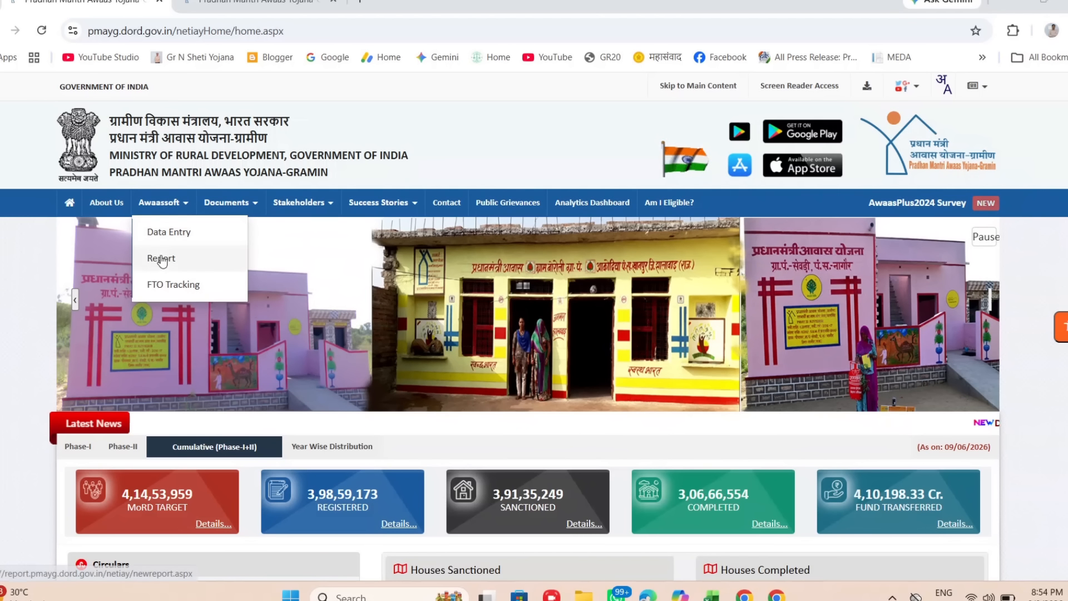
pyautogui.click(161, 258)
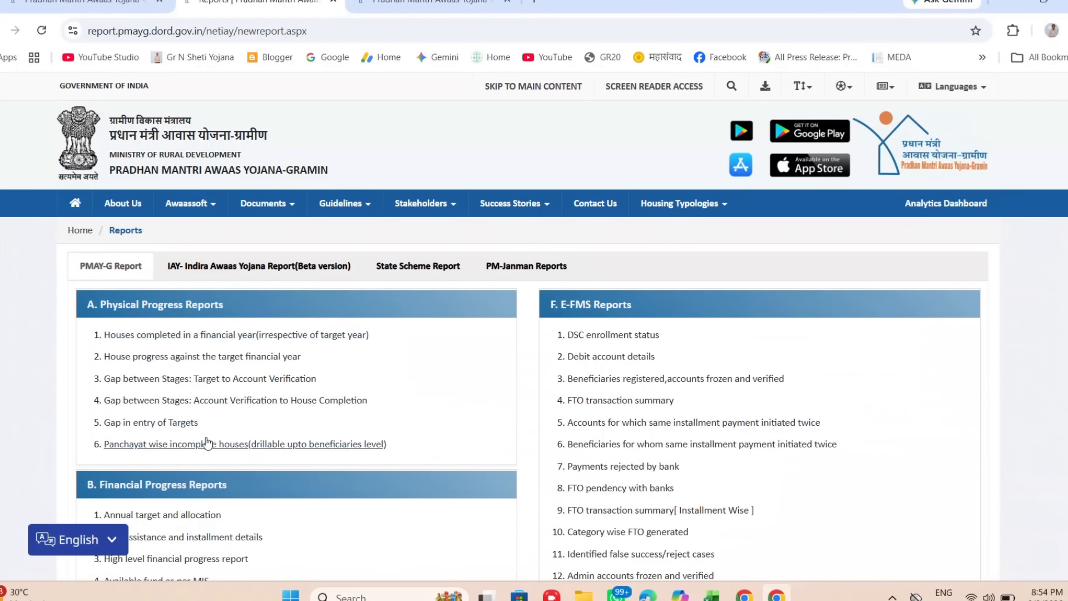
pyautogui.scroll(-4, 243, 439)
pyautogui.scroll(4, 527, 330)
pyautogui.scroll(-2, 615, 328)
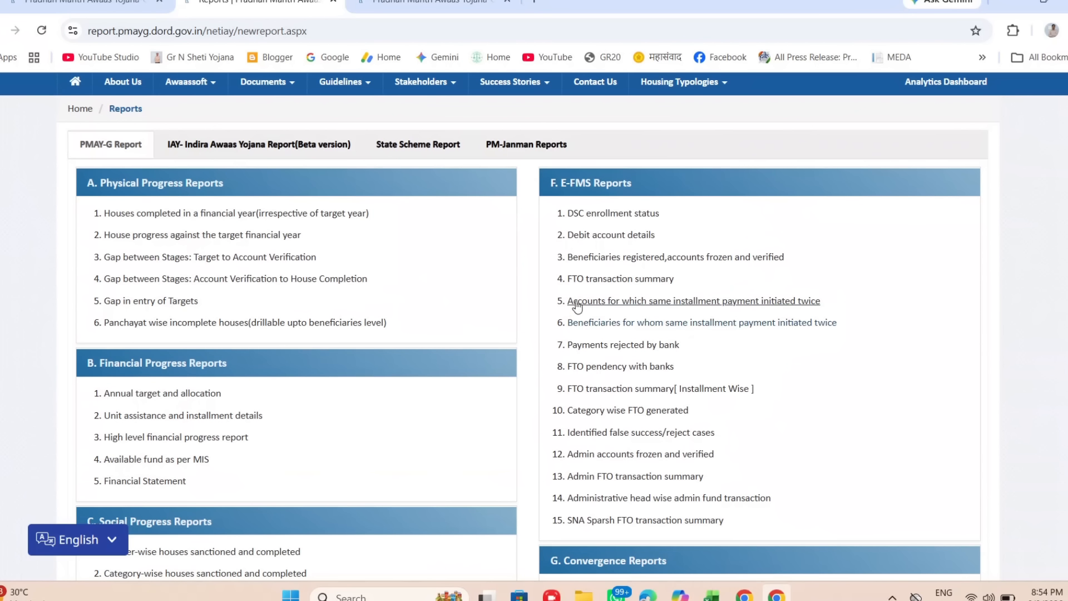
pyautogui.click(609, 280)
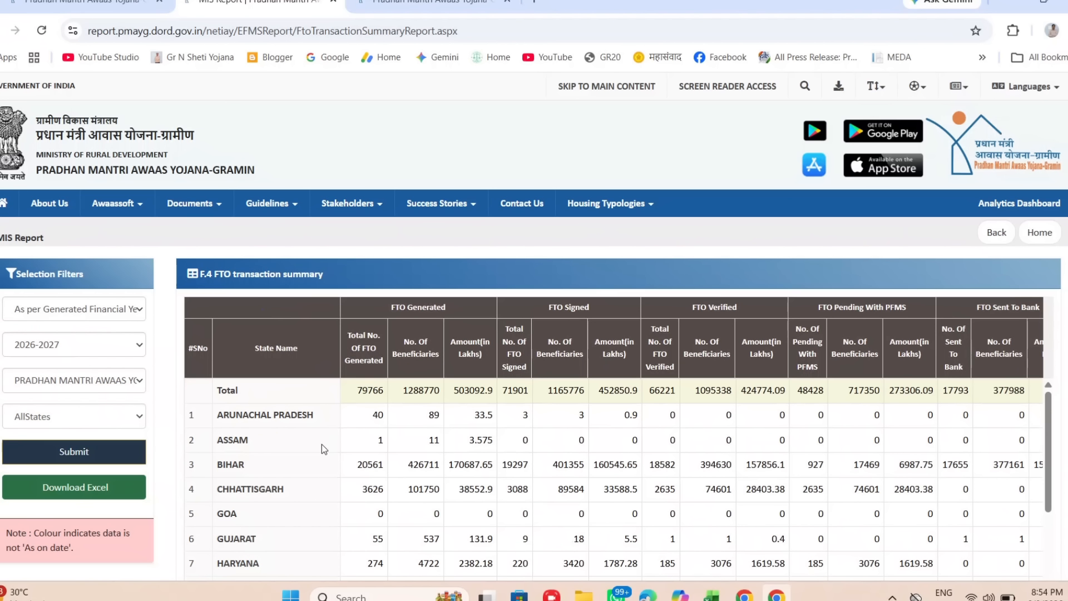
# Look through the state-wise FTO transaction summary and set the state filter to MAHARASHTRA.
pyautogui.scroll(-10, 424, 402)
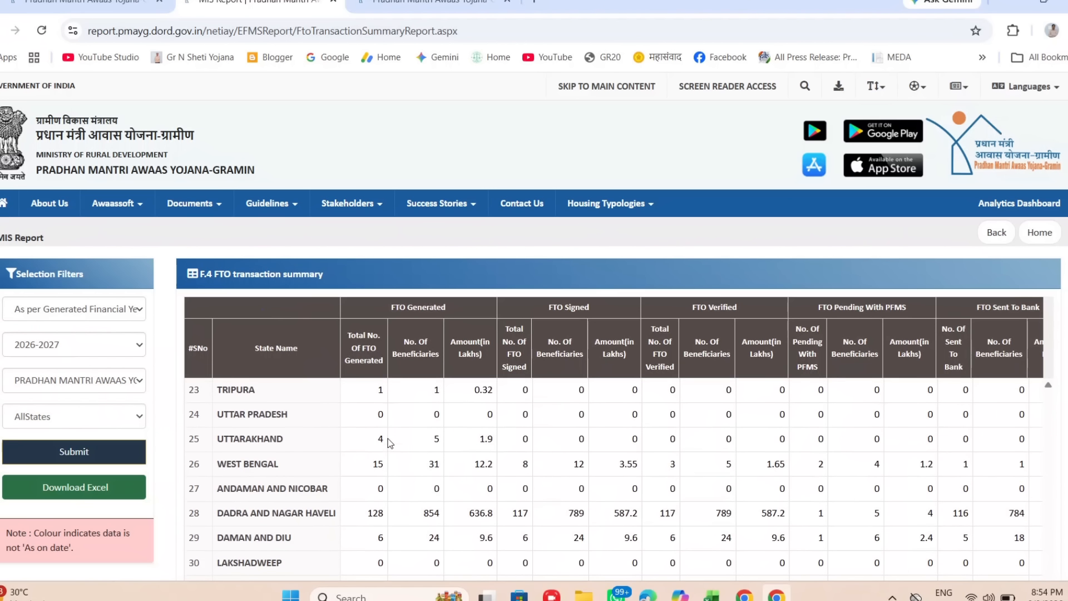
pyautogui.scroll(10, 390, 442)
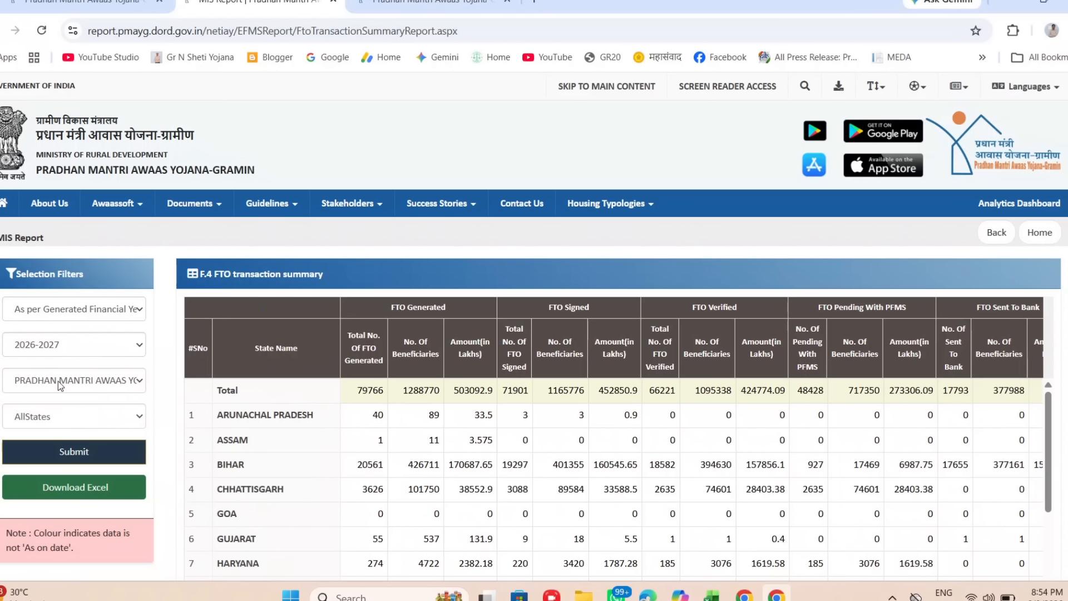
pyautogui.scroll(-2, 7, 373)
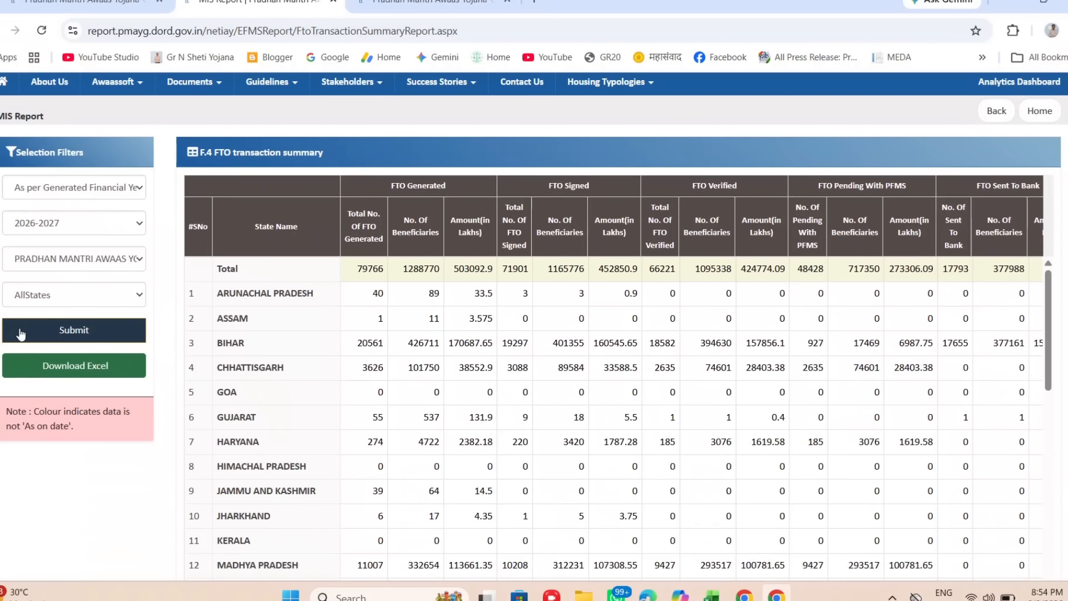
pyautogui.click(44, 300)
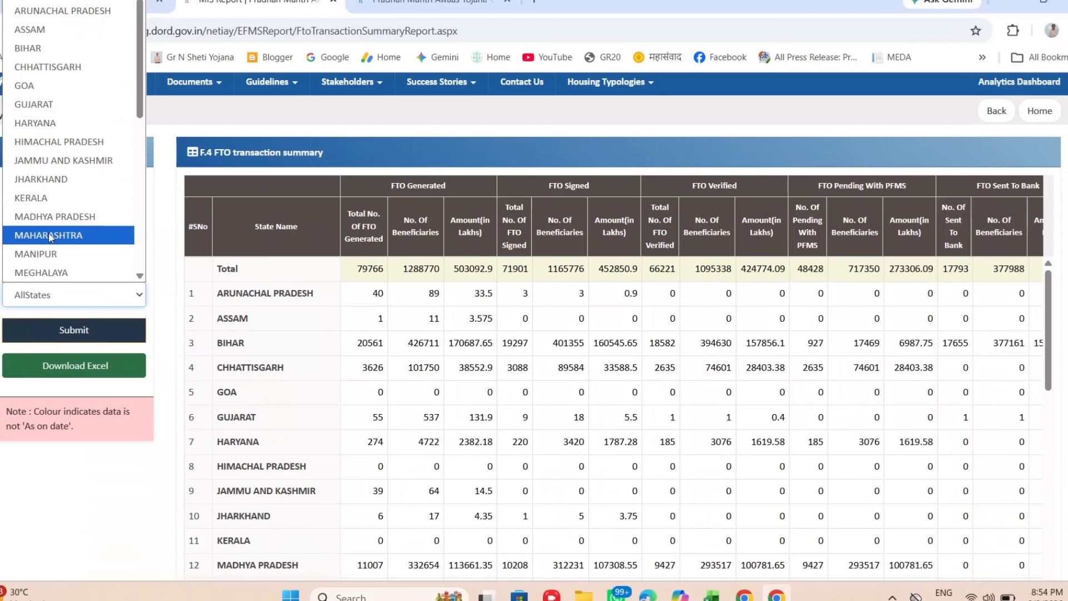
pyautogui.click(49, 237)
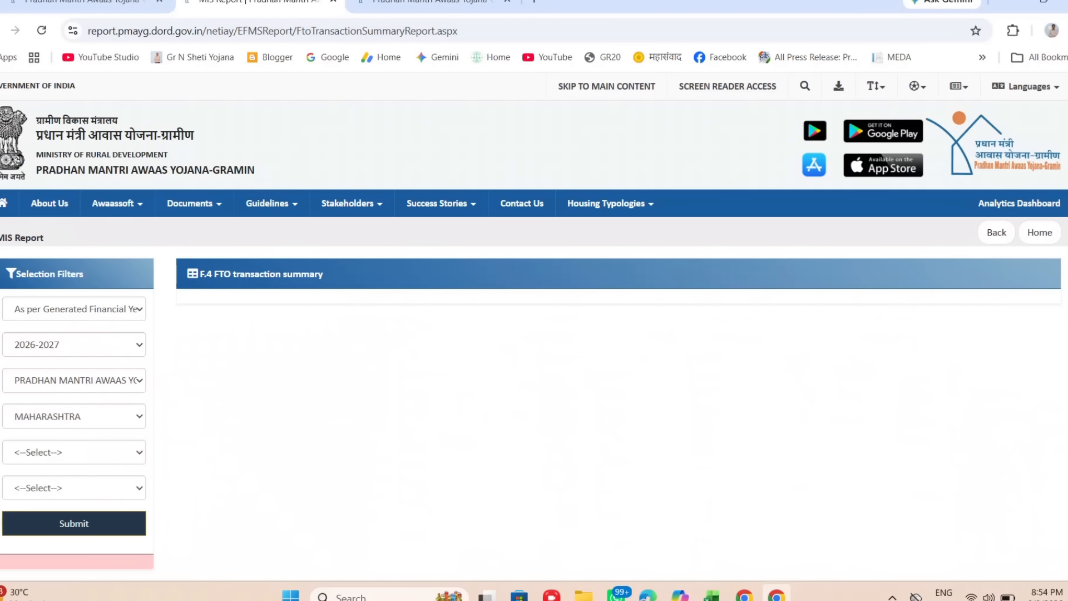
# Set the district filter to DHARASHIV.
pyautogui.scroll(-2, 14, 399)
pyautogui.click(48, 333)
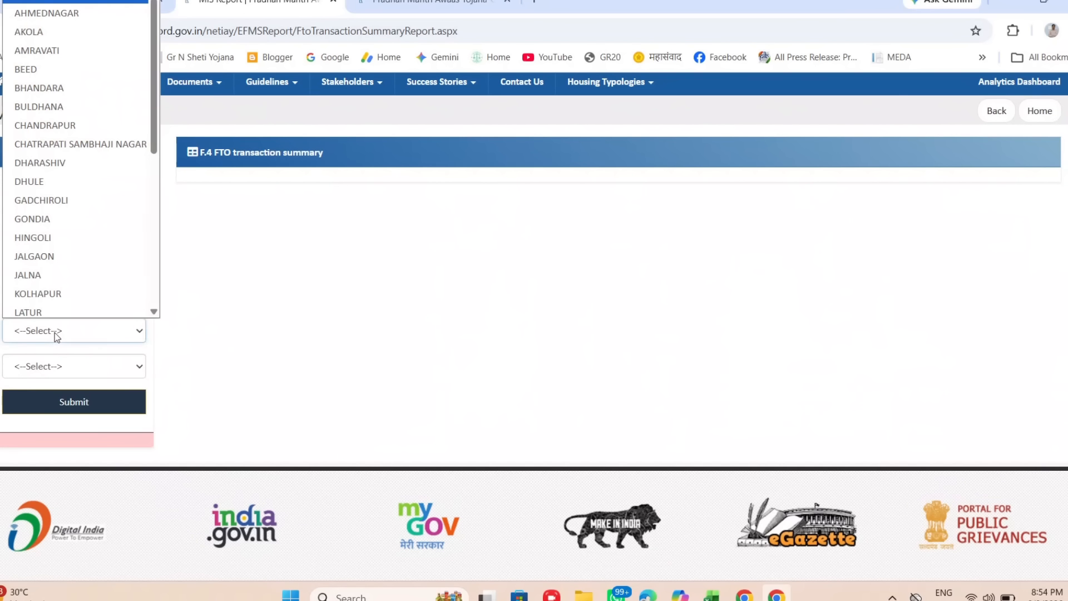
pyautogui.scroll(-1, 78, 300)
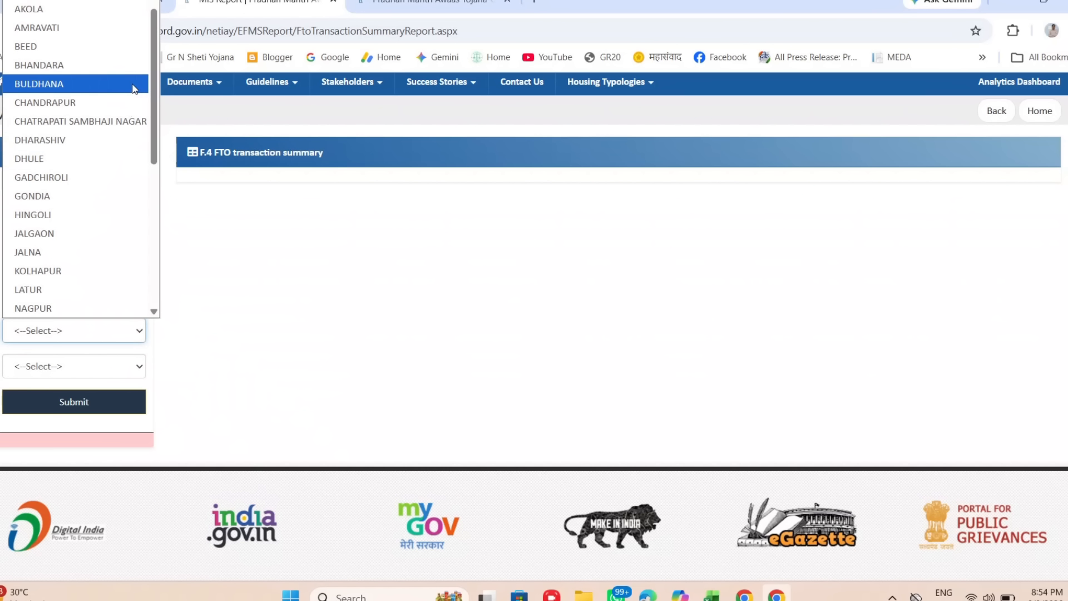
pyautogui.scroll(-5, 48, 250)
pyautogui.scroll(5, 49, 250)
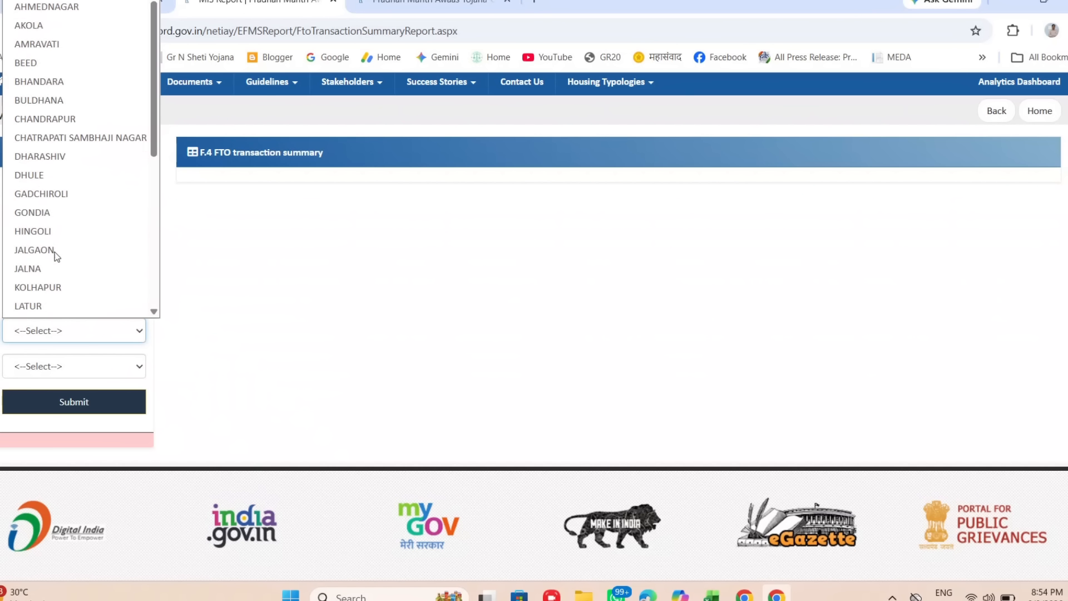
pyautogui.click(78, 166)
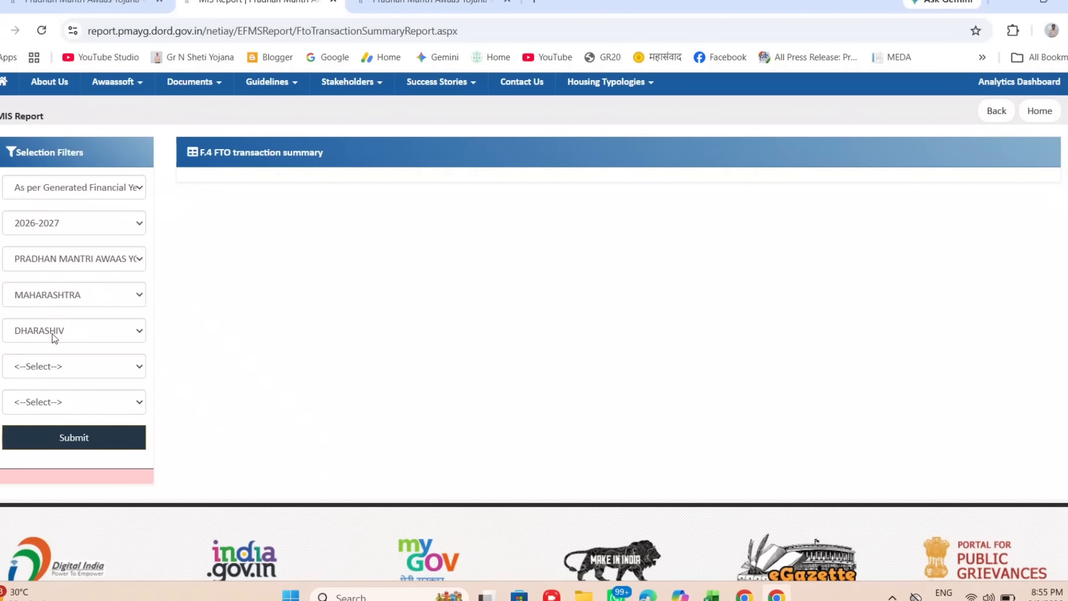
# Set the block to BHOOM and the category to Total No. Of FTO Generated, and submit the filters.
pyautogui.click(56, 367)
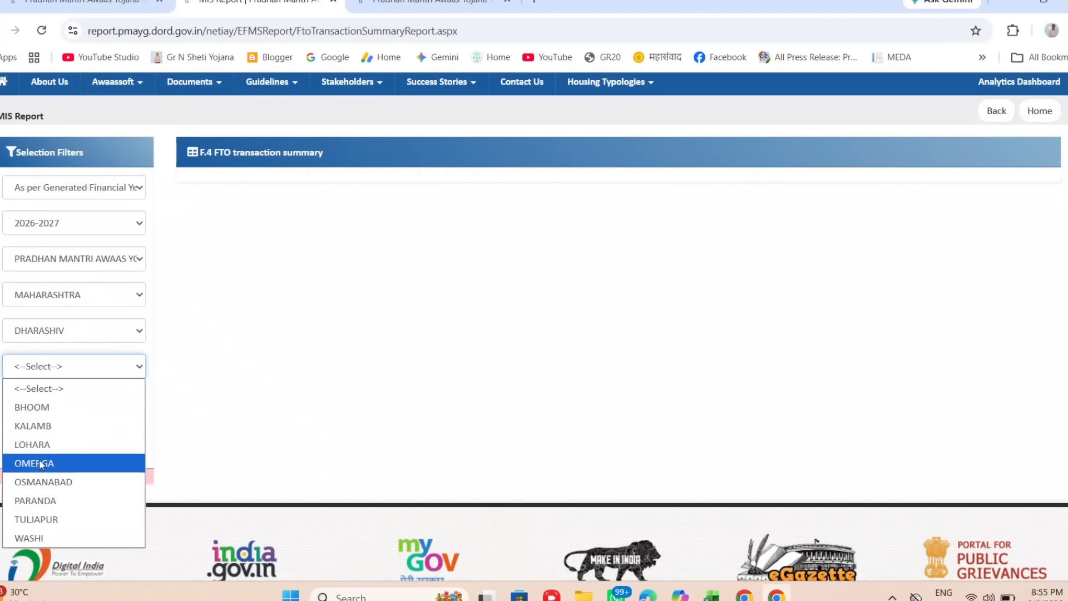
pyautogui.click(55, 407)
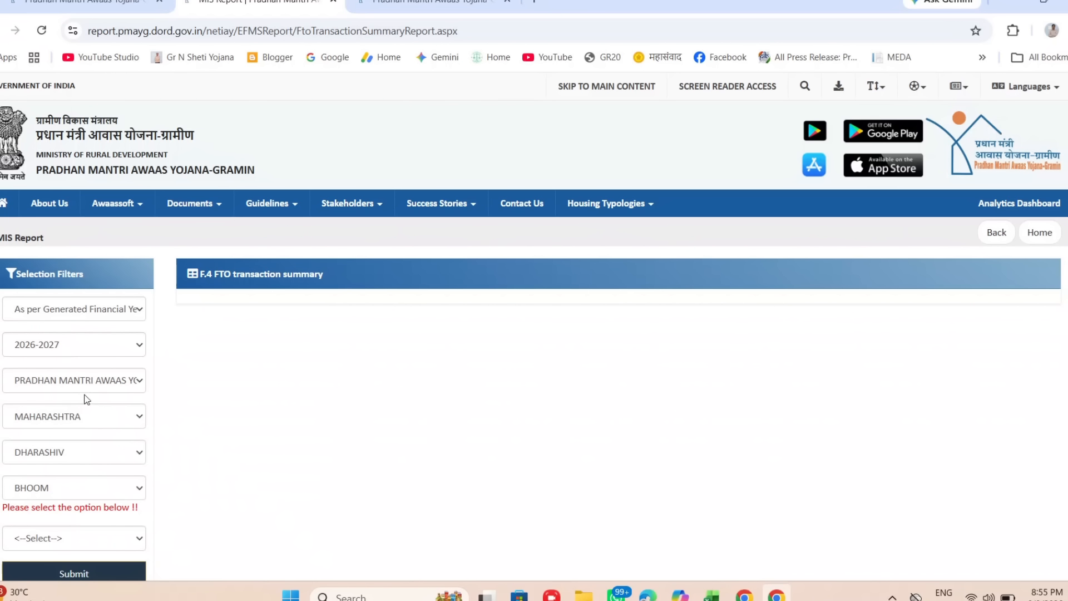
pyautogui.scroll(-5, 86, 399)
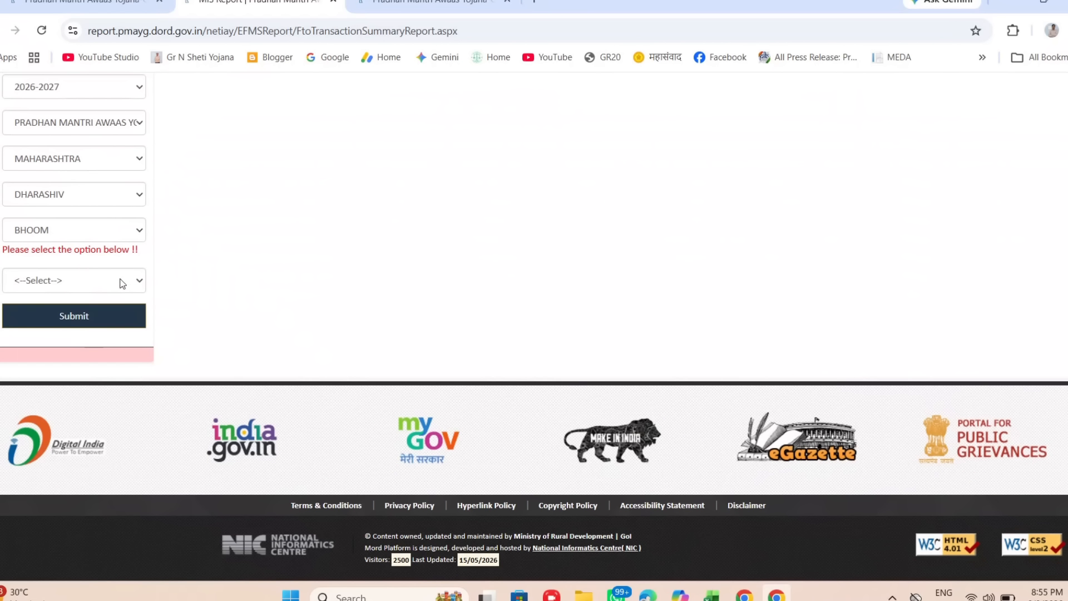
pyautogui.click(71, 281)
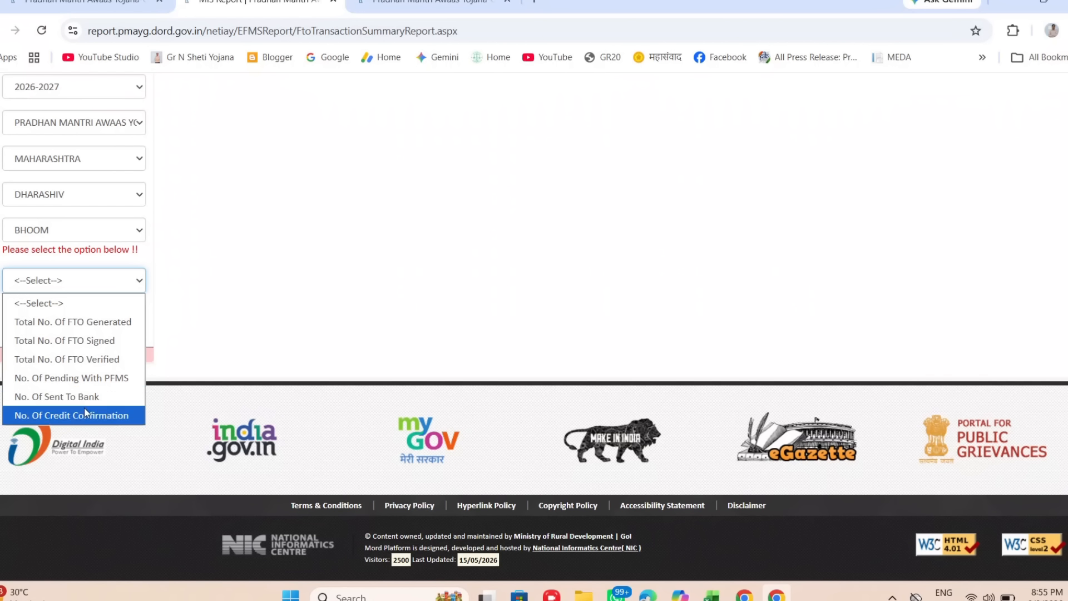
pyautogui.click(89, 322)
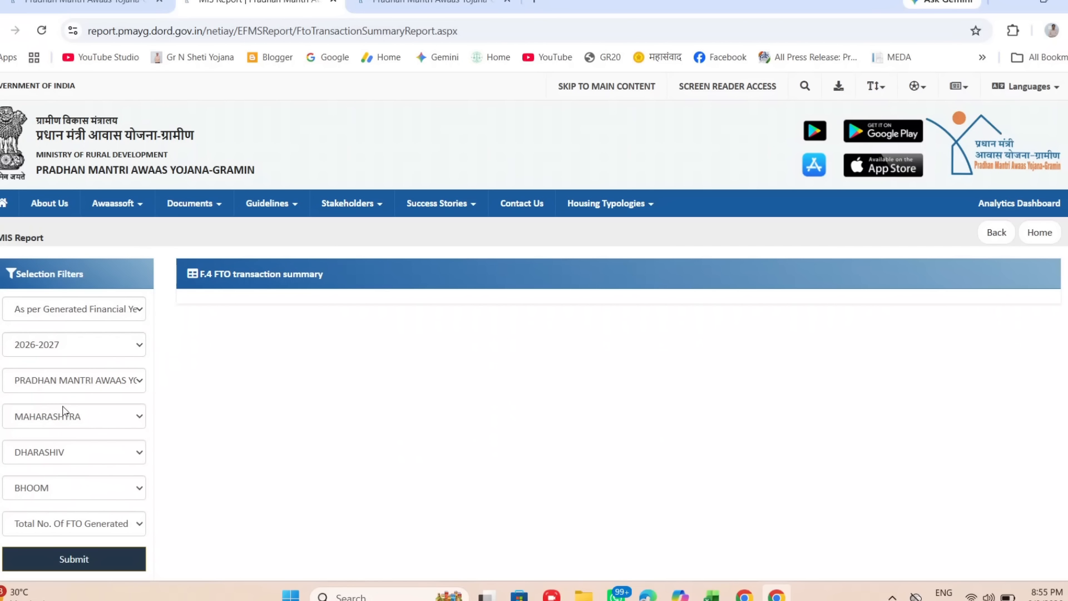
pyautogui.scroll(-5, 63, 410)
pyautogui.click(74, 315)
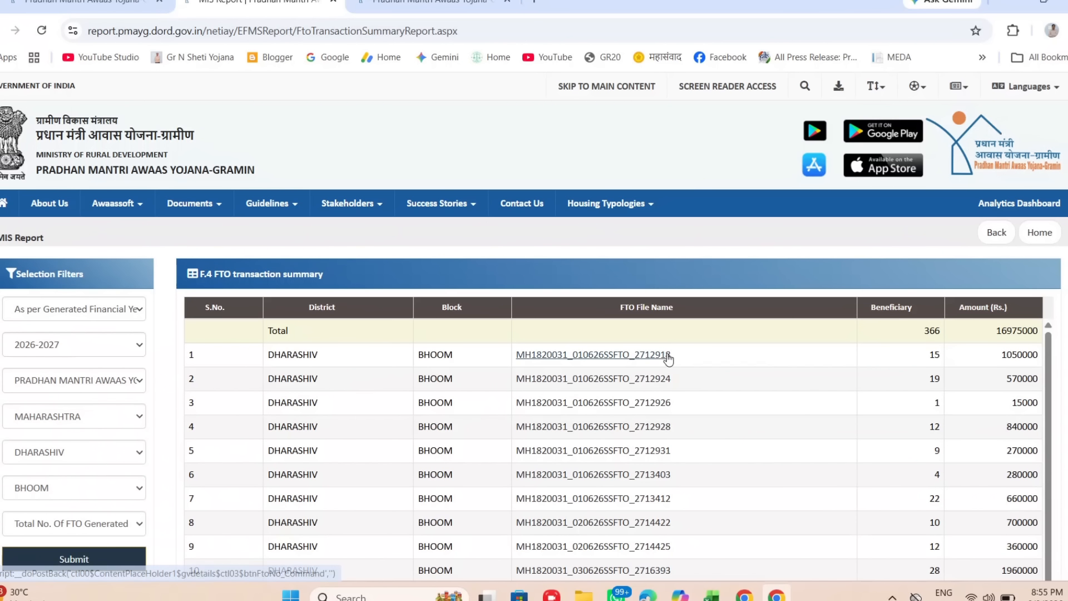
# Look through the generated FTO files, change the category to Total No. Of FTO Verified and submit the filters.
pyautogui.scroll(-6, 667, 356)
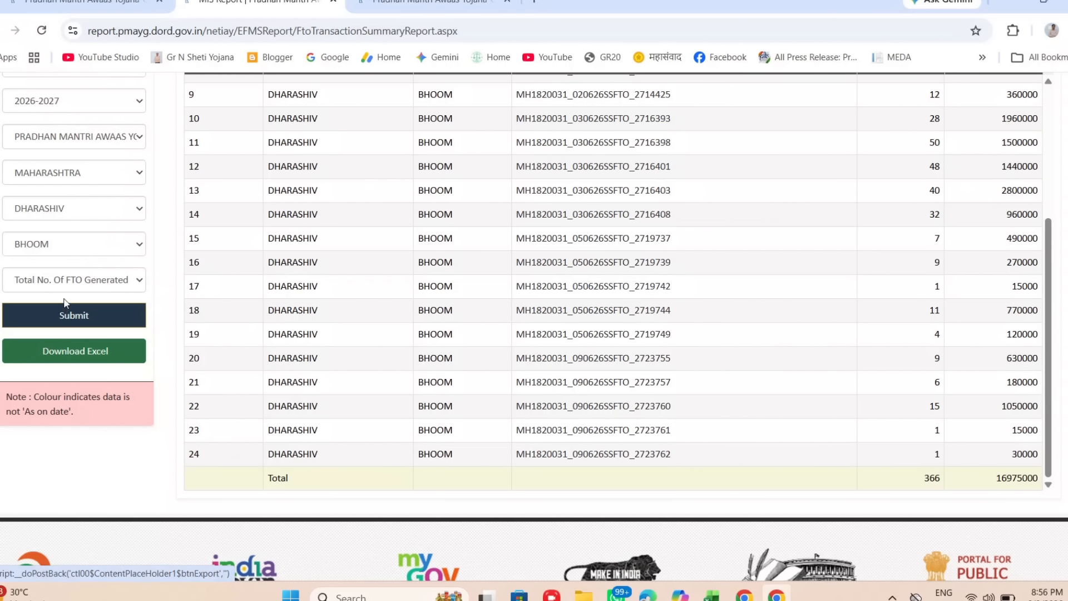
pyautogui.click(81, 278)
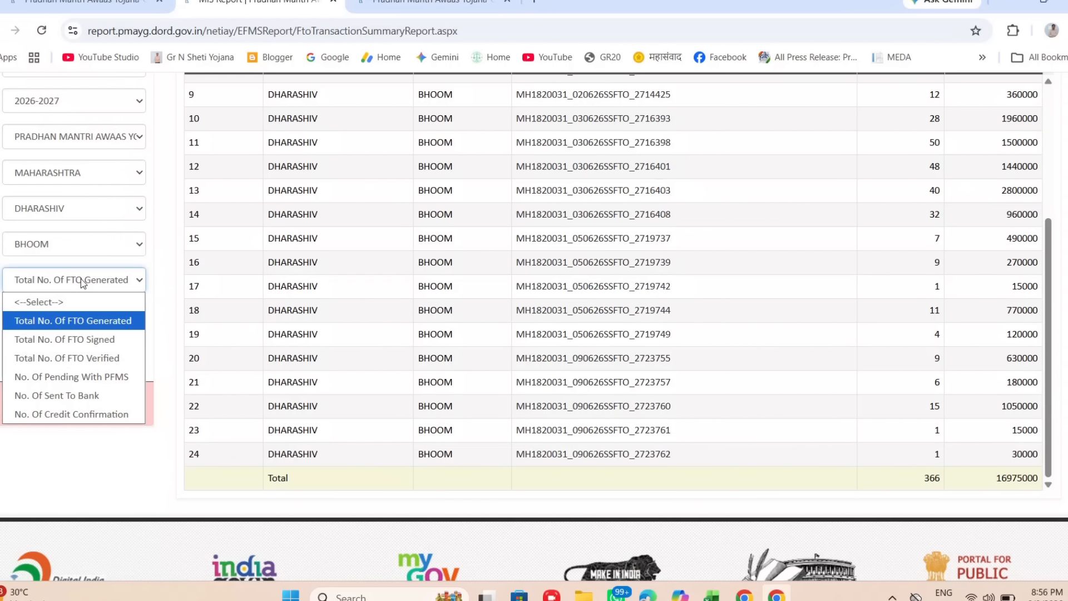
pyautogui.click(59, 357)
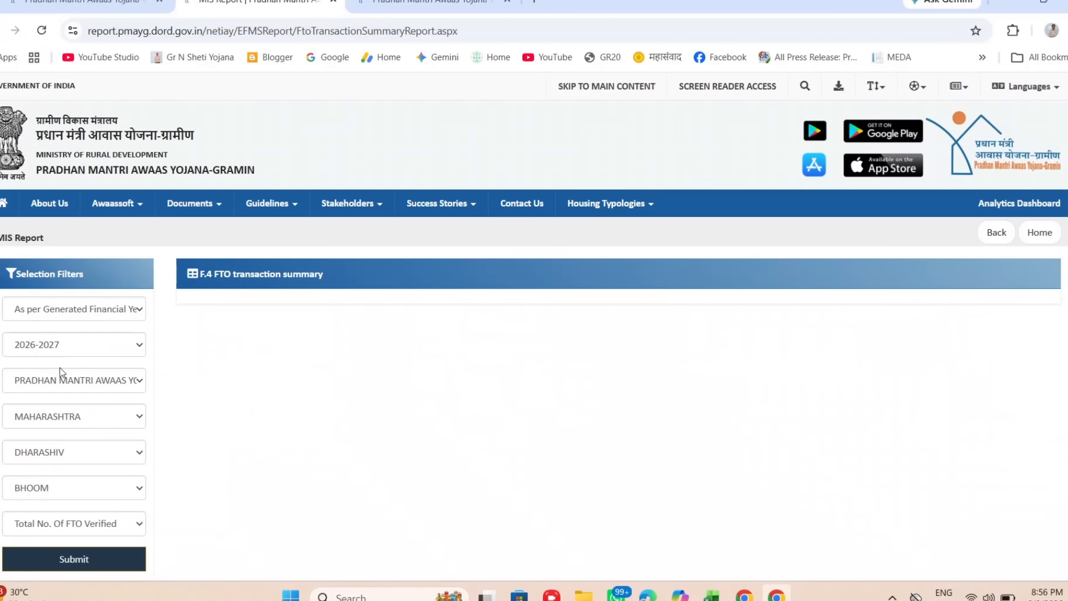
pyautogui.scroll(-2, 59, 379)
pyautogui.click(59, 437)
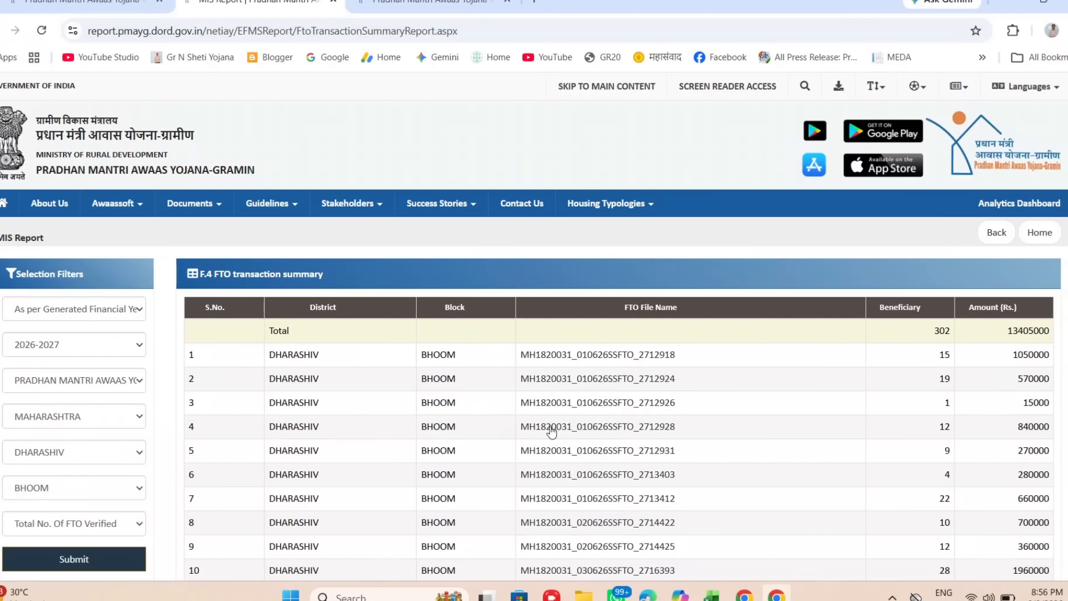
# Change the FTO category to No. Of Pending With PFMS, submit the filters and look through the listed files.
pyautogui.scroll(-6, 781, 395)
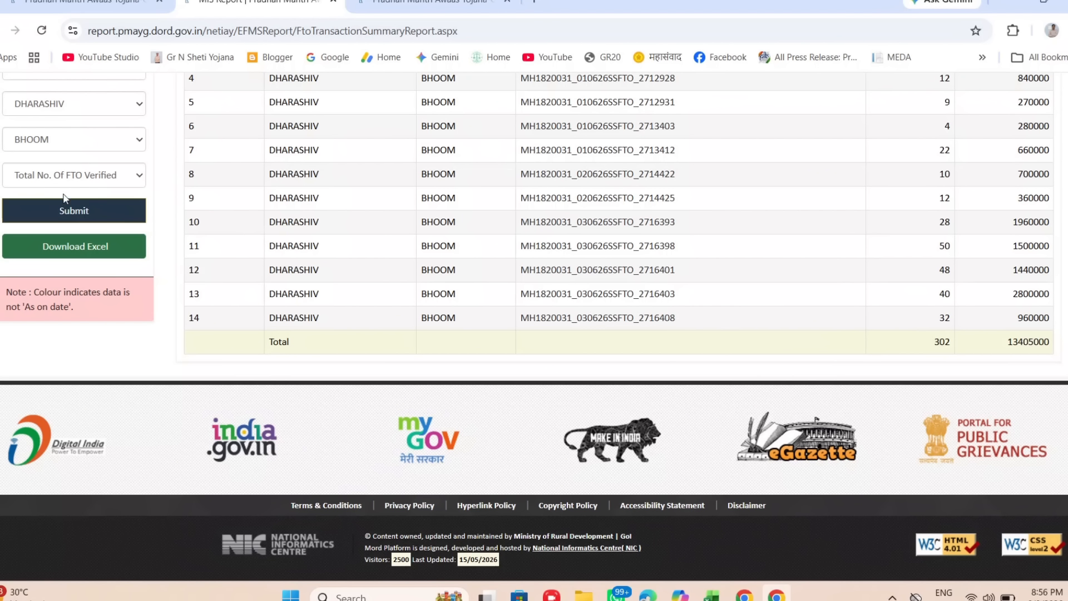
pyautogui.click(96, 181)
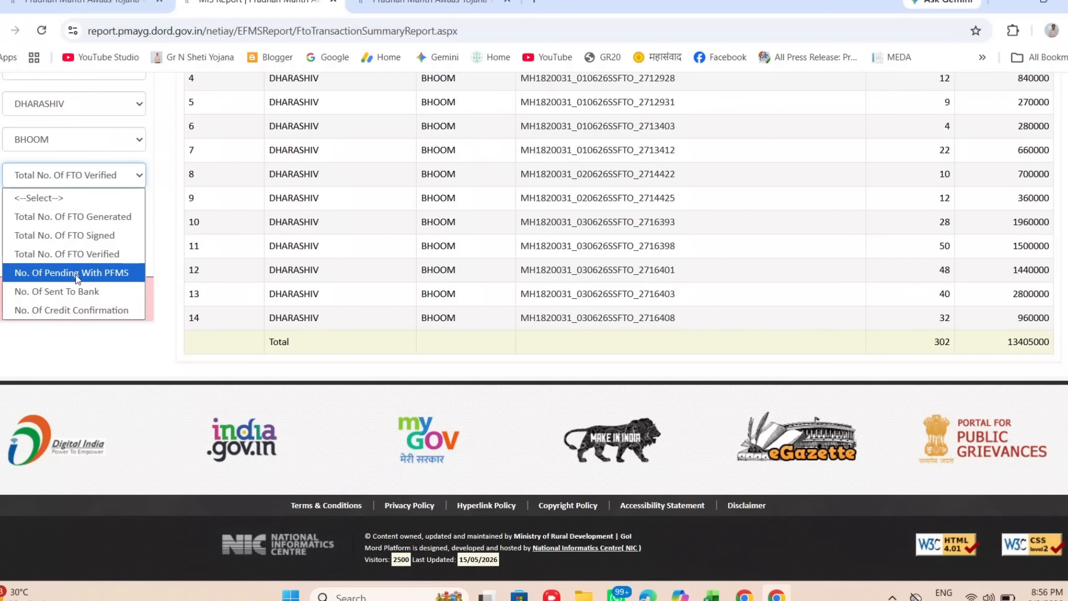
pyautogui.click(78, 272)
pyautogui.scroll(-5, 72, 412)
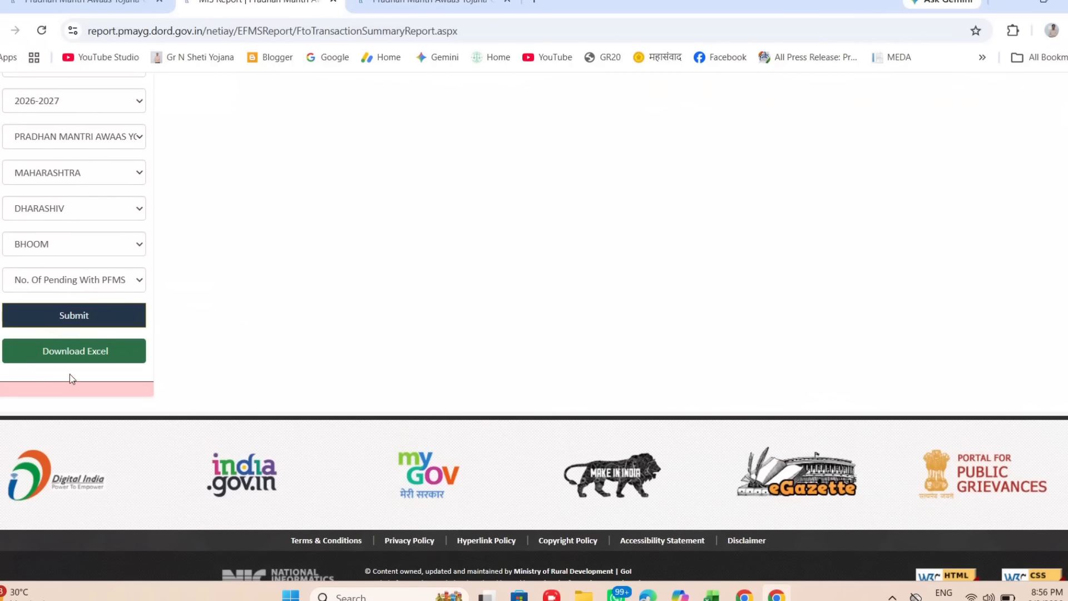
pyautogui.click(85, 315)
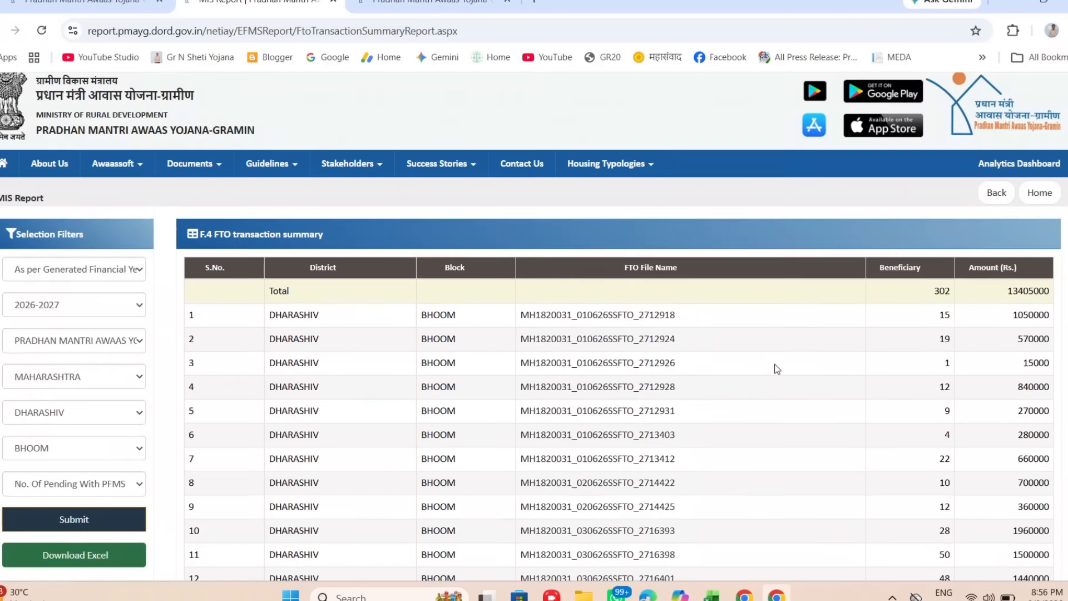
pyautogui.scroll(-5, 801, 356)
pyautogui.scroll(5, 200, 411)
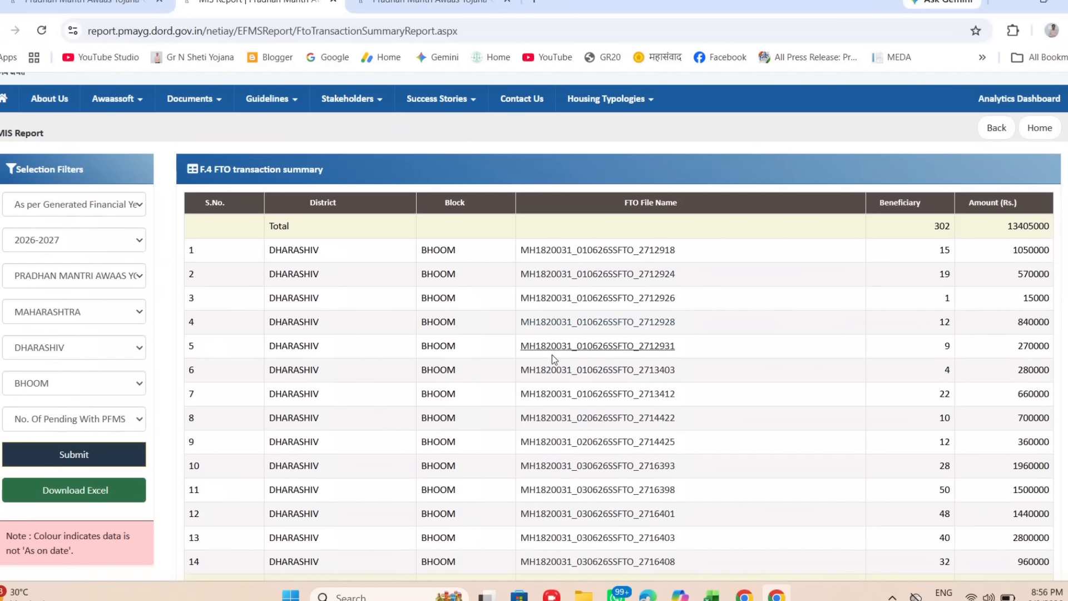
pyautogui.click(100, 424)
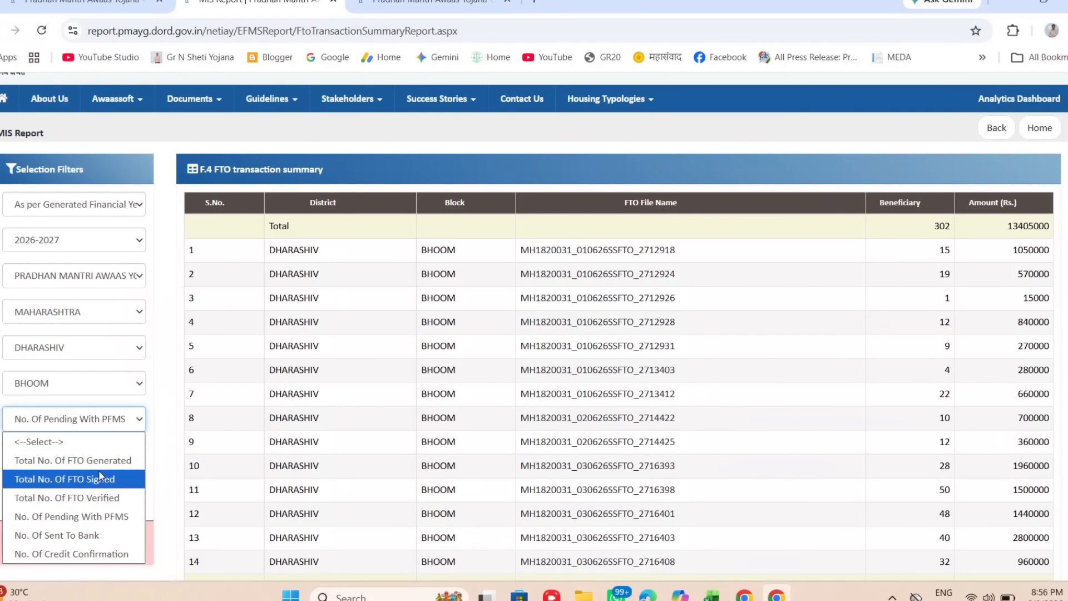
pyautogui.scroll(-5, 298, 334)
pyautogui.scroll(5, 300, 332)
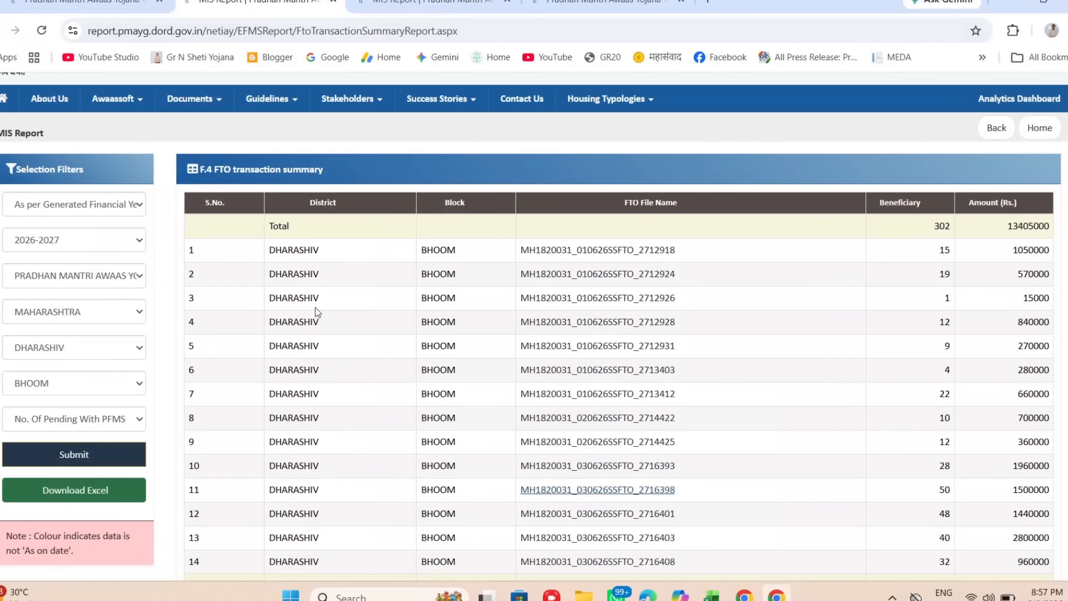
# Open the beneficiary details of FTO file MH1820031_010626SSFTO_2713412 and view those of the already open file MH1820031_030626SSFTO_2716398.
pyautogui.click(580, 395)
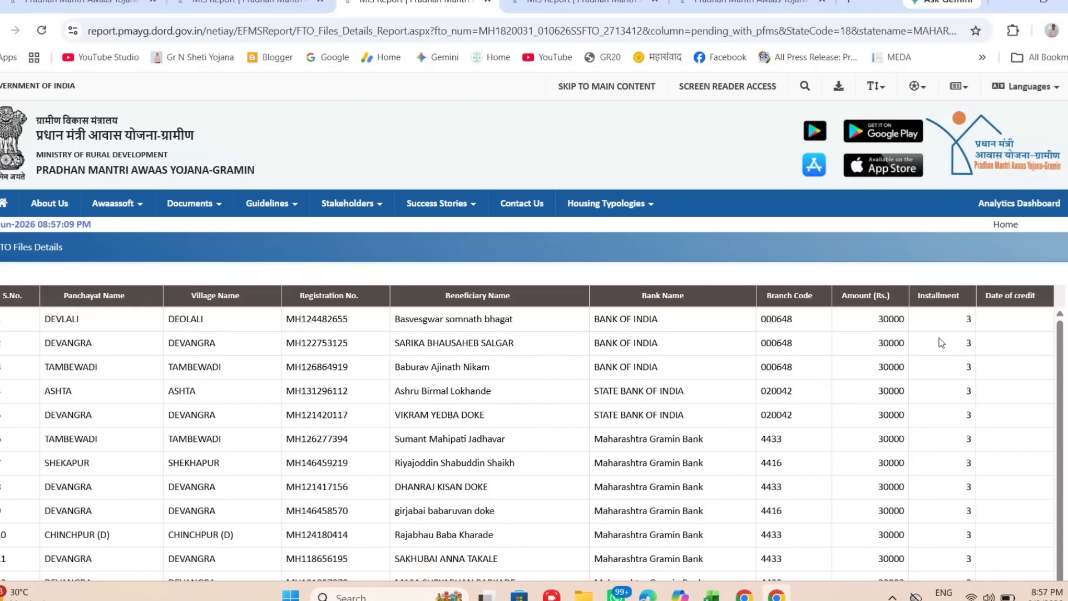
pyautogui.scroll(-2, 1001, 373)
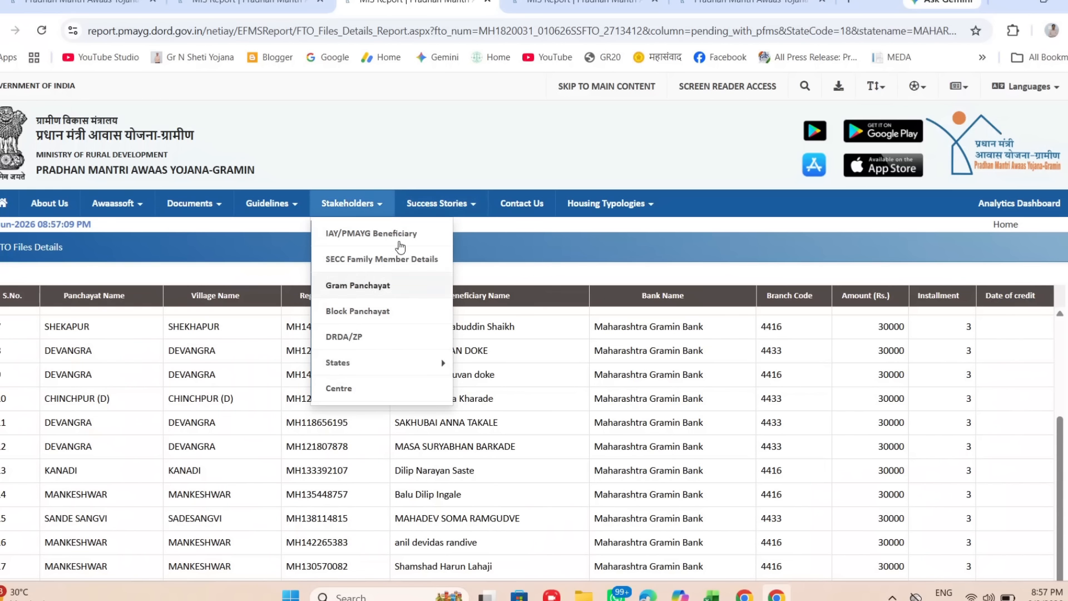
pyautogui.click(598, 2)
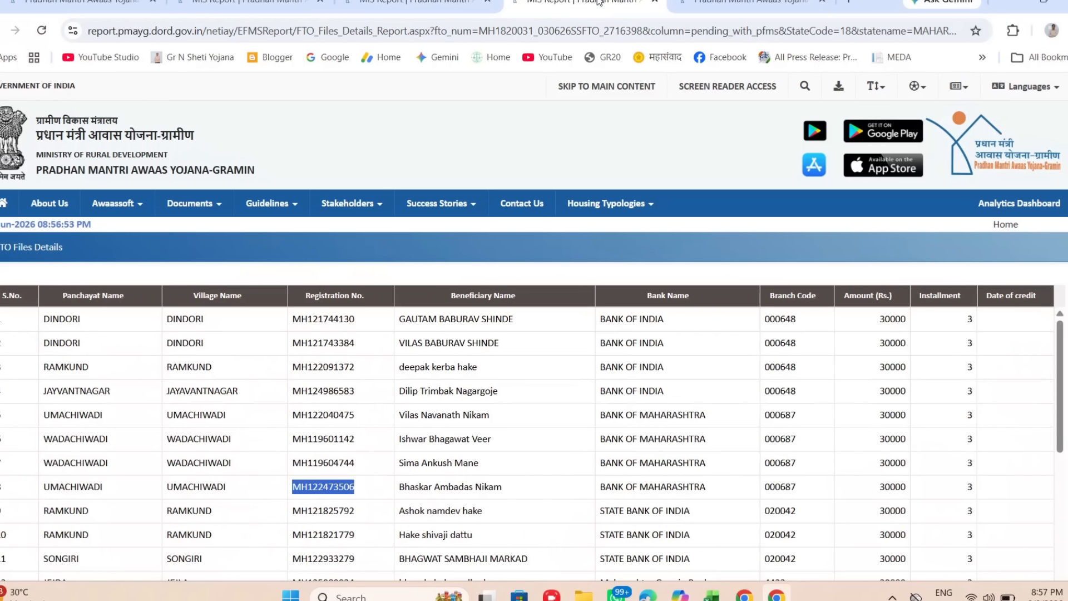
# Return to the open PMAY-G home page and open the IAY/PMAYG Beneficiary search for stakeholders.
pyautogui.click(720, 9)
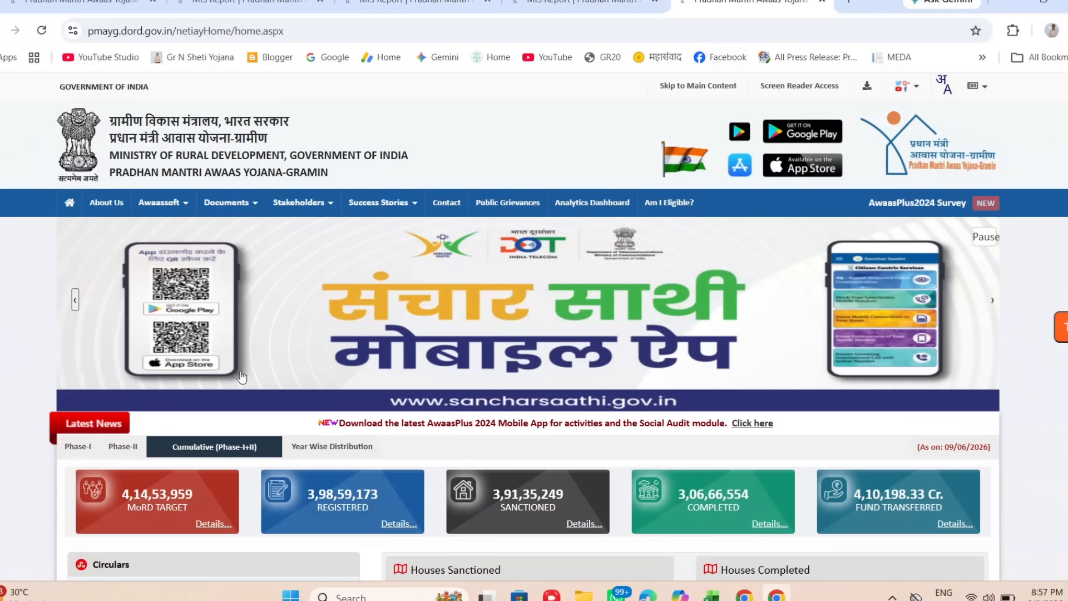
pyautogui.moveTo(297, 205)
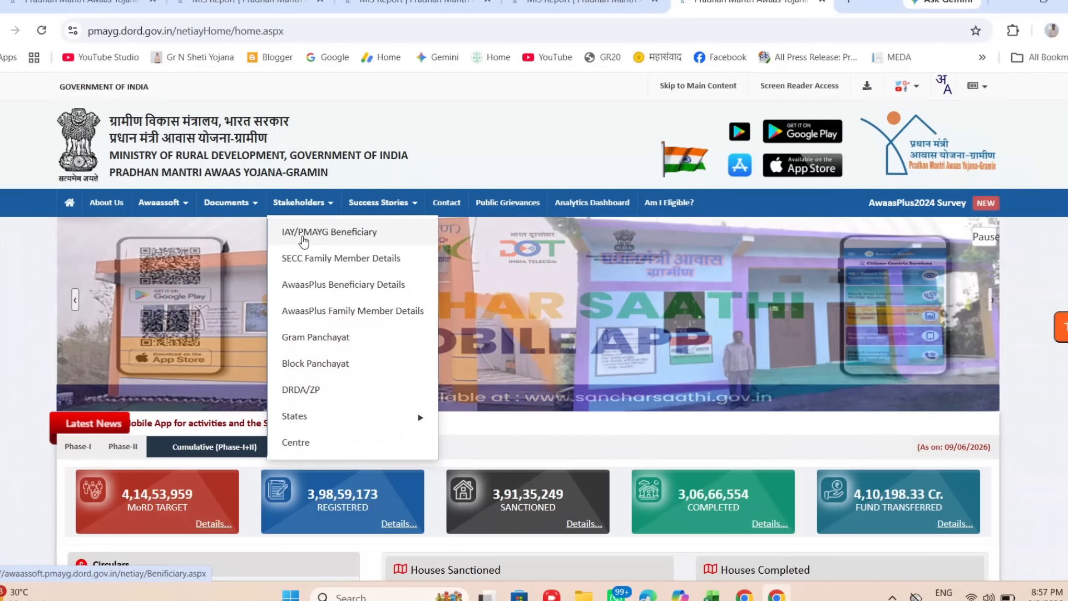
pyautogui.click(327, 235)
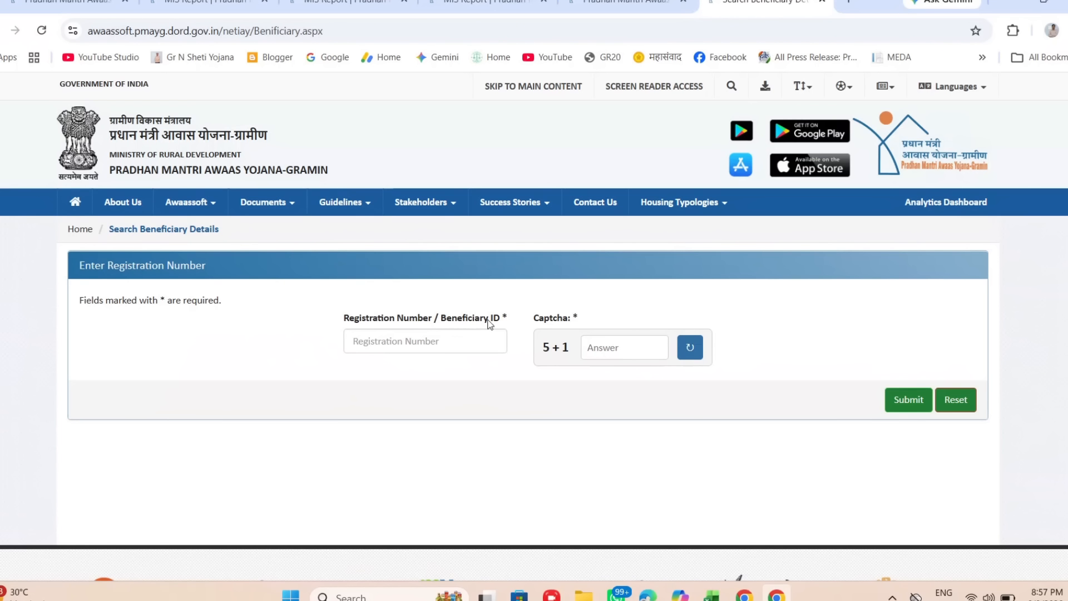
# Enter the beneficiary's registration number, answer the captcha sum and submit the search.
pyautogui.moveTo(500, 319); pyautogui.dragTo(359, 312)
pyautogui.click(317, 340)
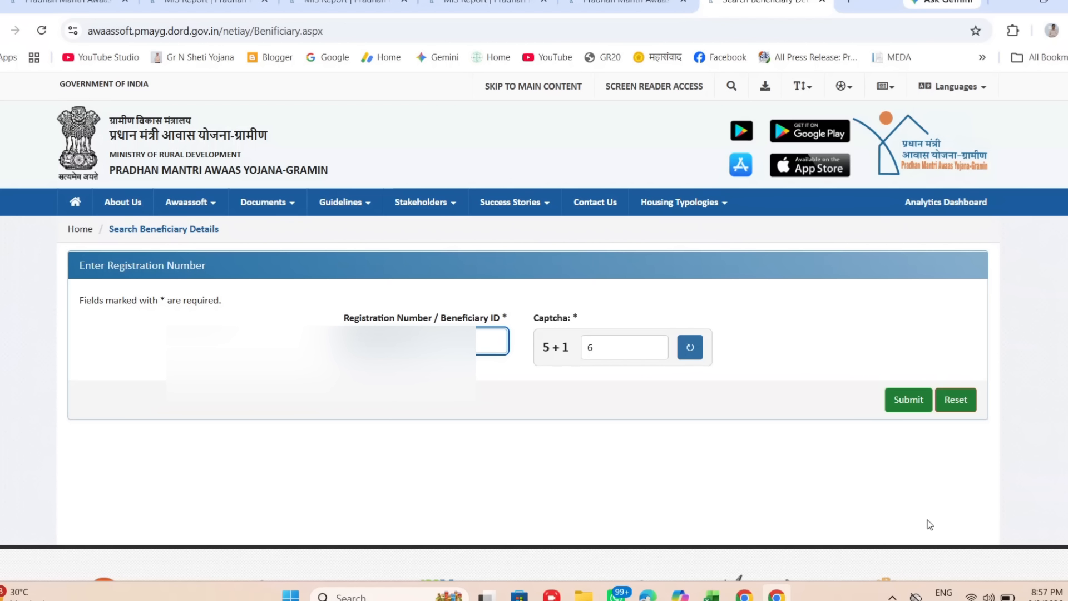
pyautogui.click(908, 400)
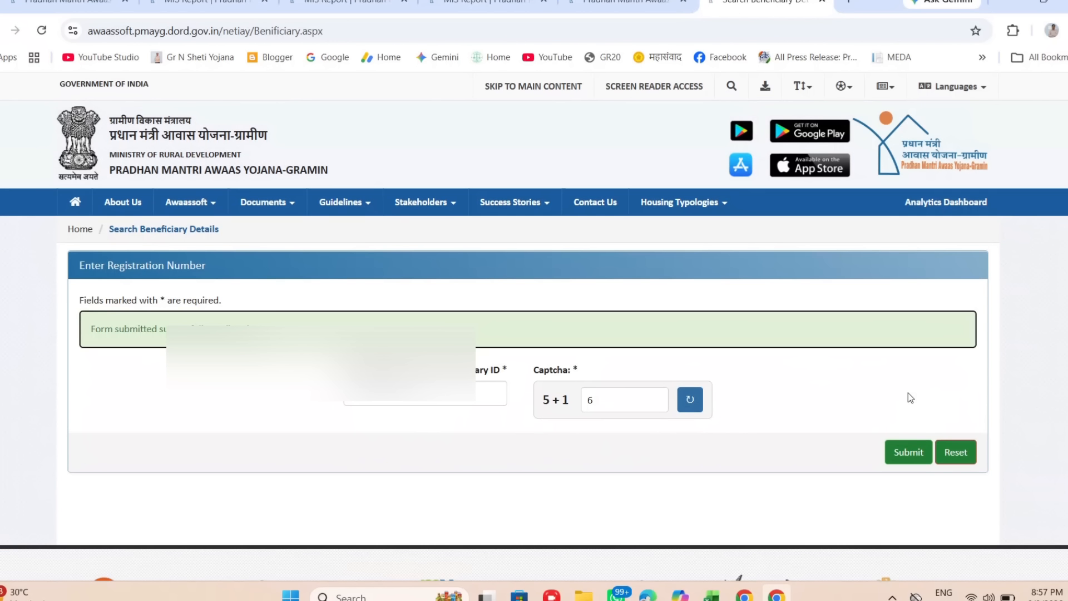